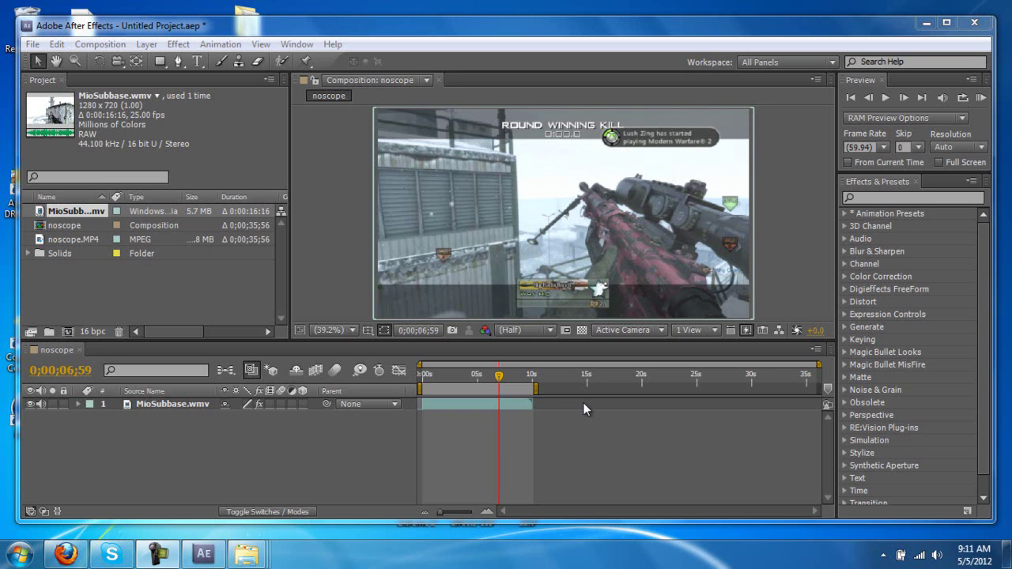
Step: Select the MioSubbase.wmv layer and rewind the noscope composition to 0;00;00;00
left_click(150, 403)
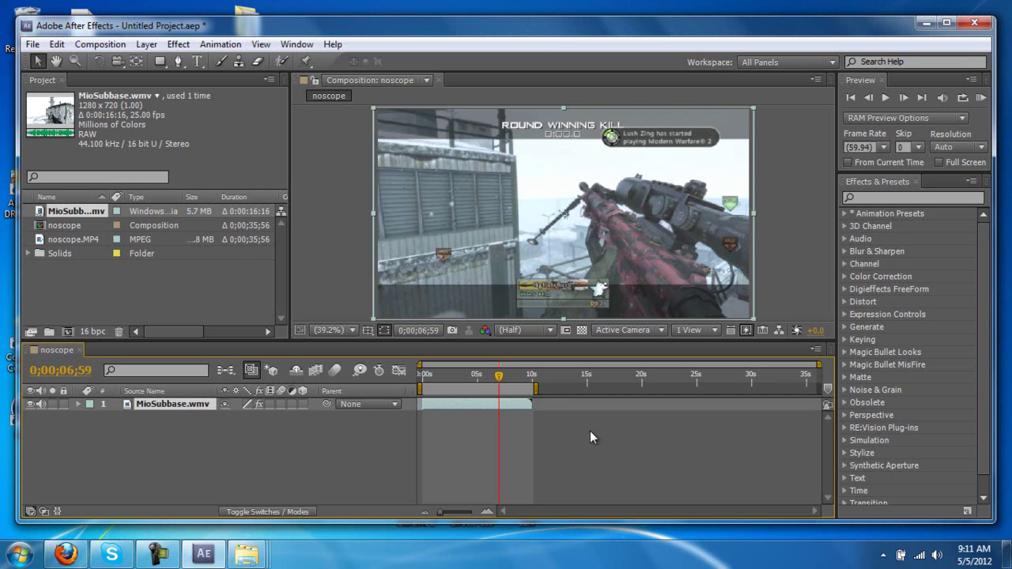
left_click(462, 373)
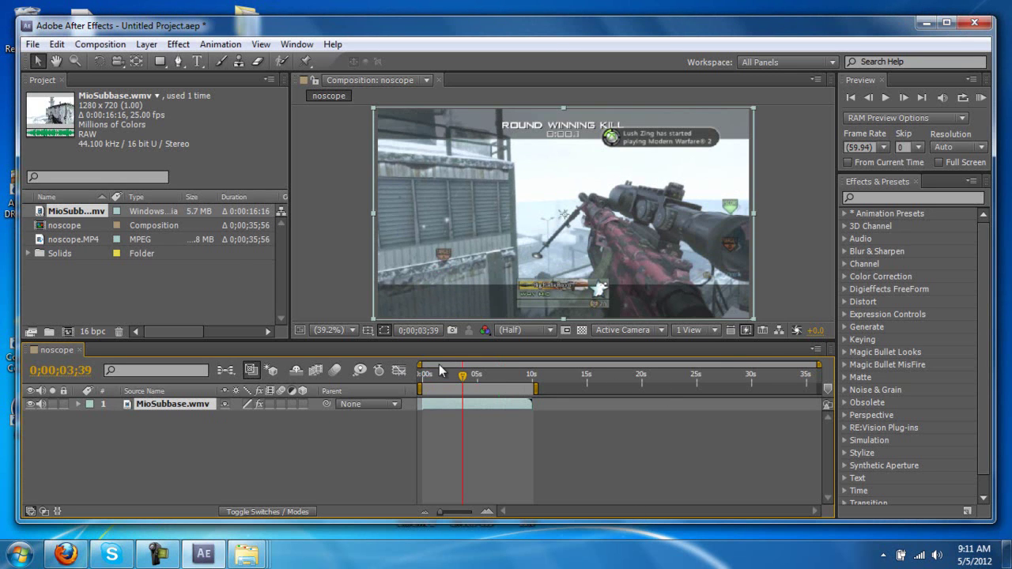
left_click_drag(466, 377, 423, 380)
left_click(147, 45)
Step: Add a new adjustment layer above the MioSubbase.wmv clip
mouse_move(234, 48)
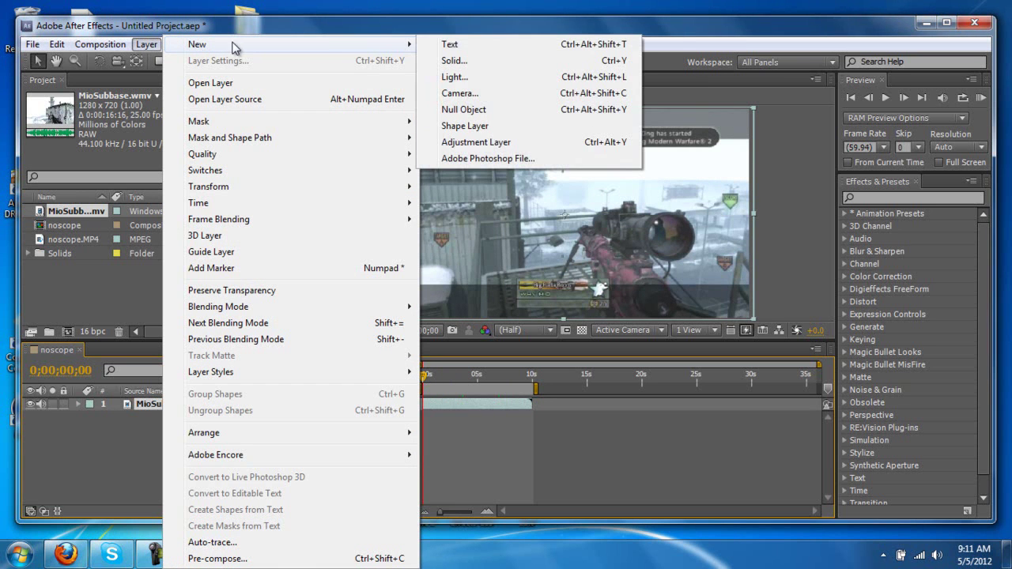
left_click(574, 141)
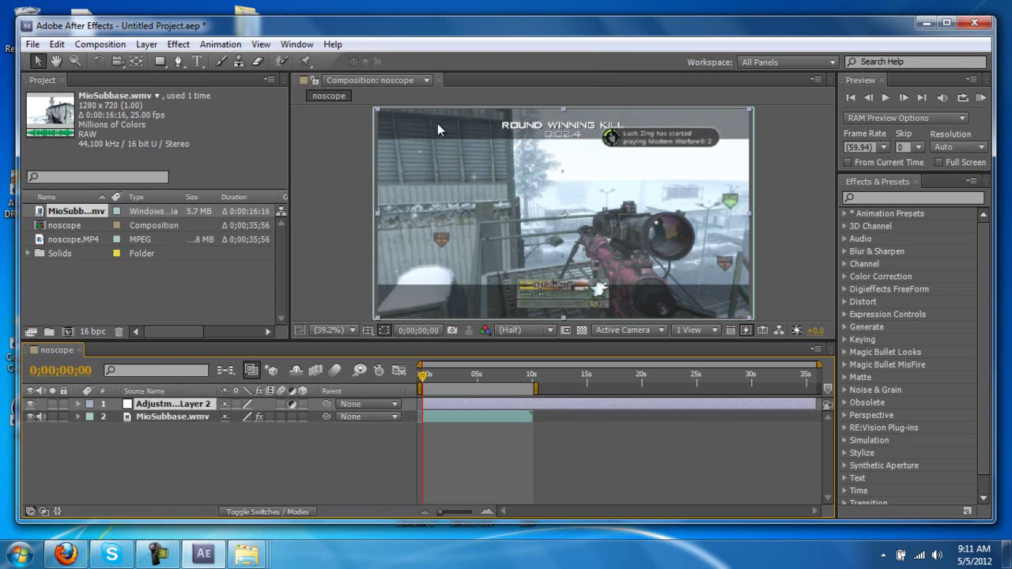
left_click(177, 44)
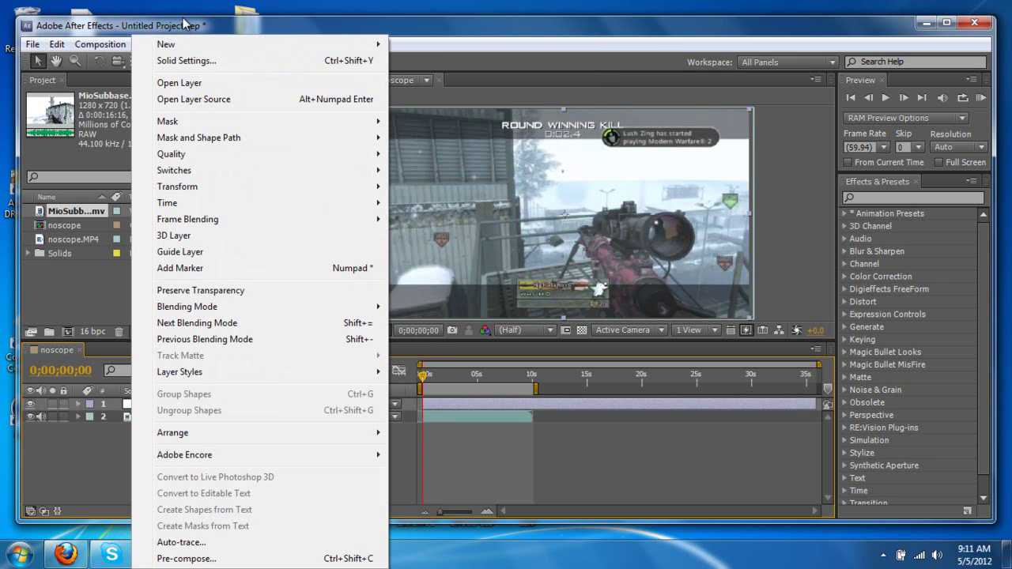
left_click(184, 20)
Step: Apply CC Vector Blur from Blur & Sharpen to the adjustment layer
left_click(220, 44)
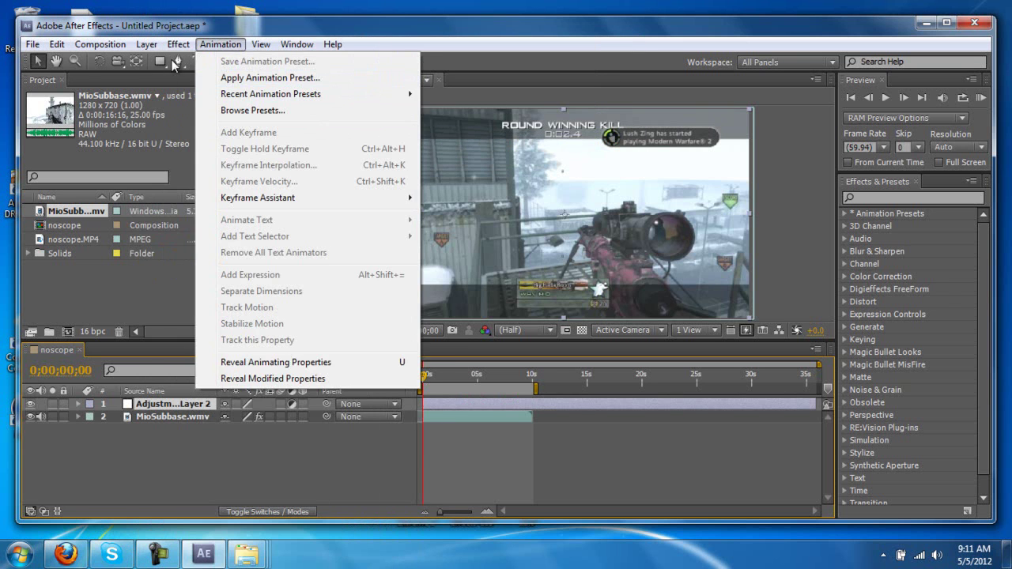
mouse_move(185, 50)
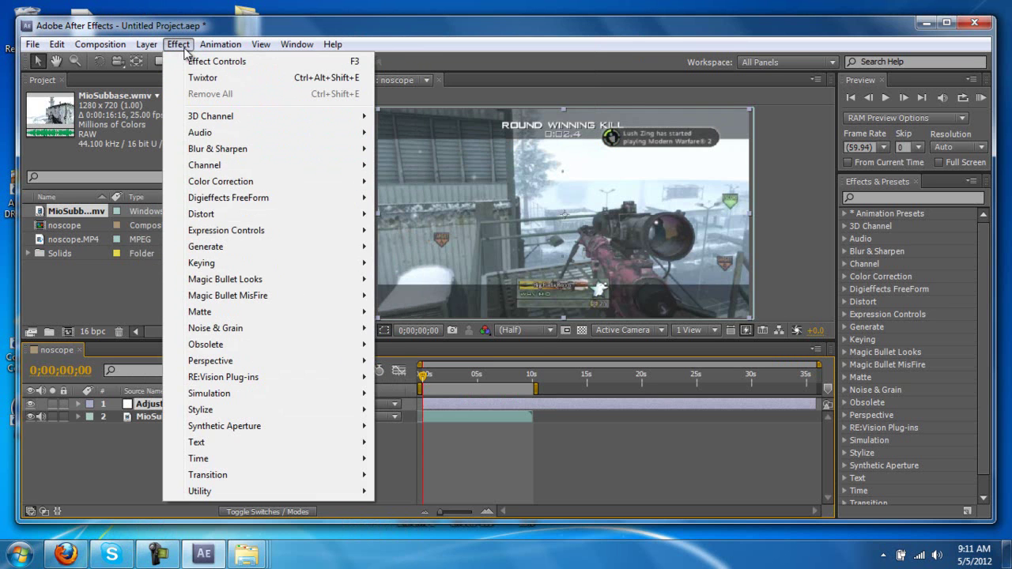
mouse_move(288, 182)
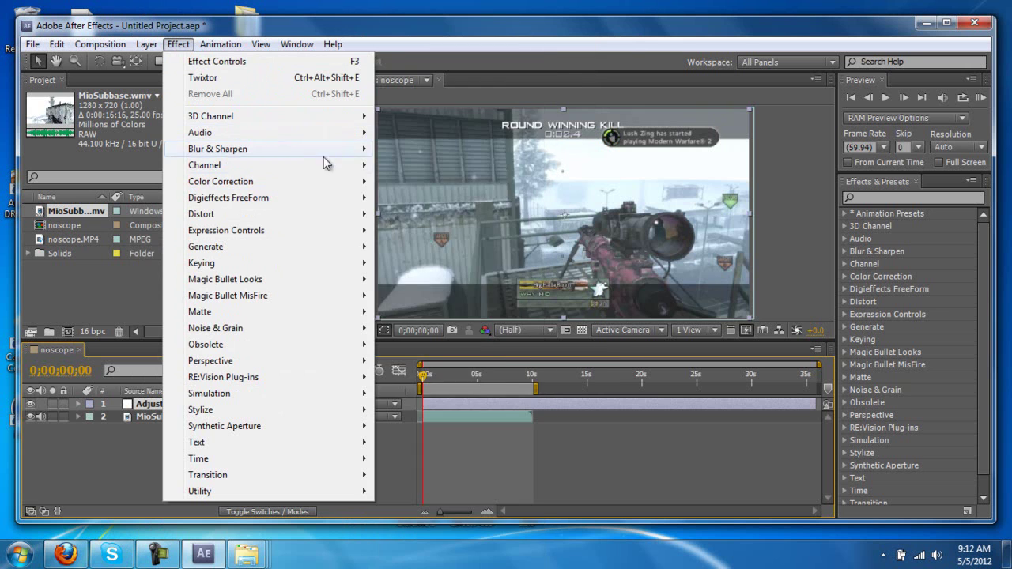
mouse_move(347, 155)
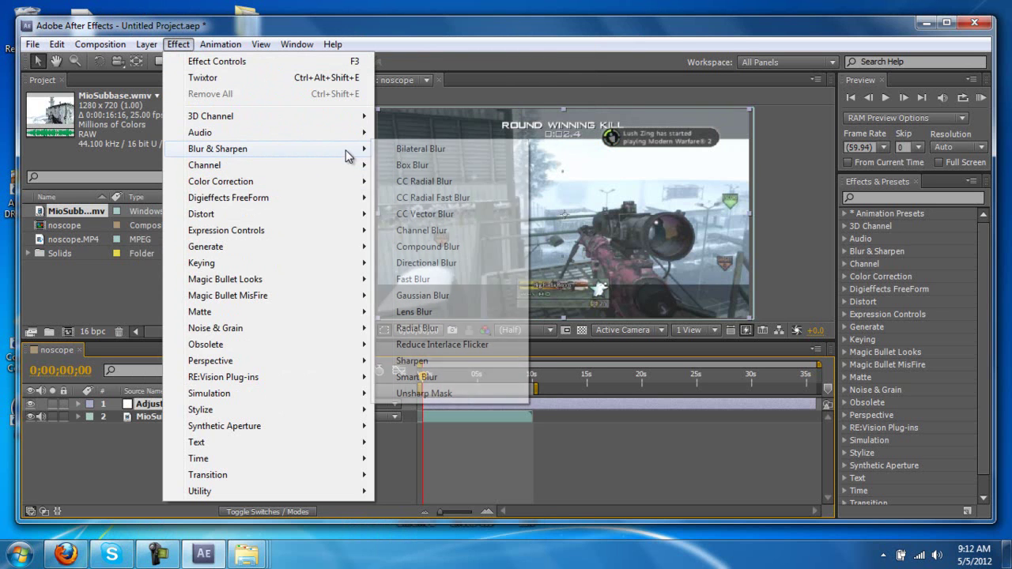
left_click(445, 220)
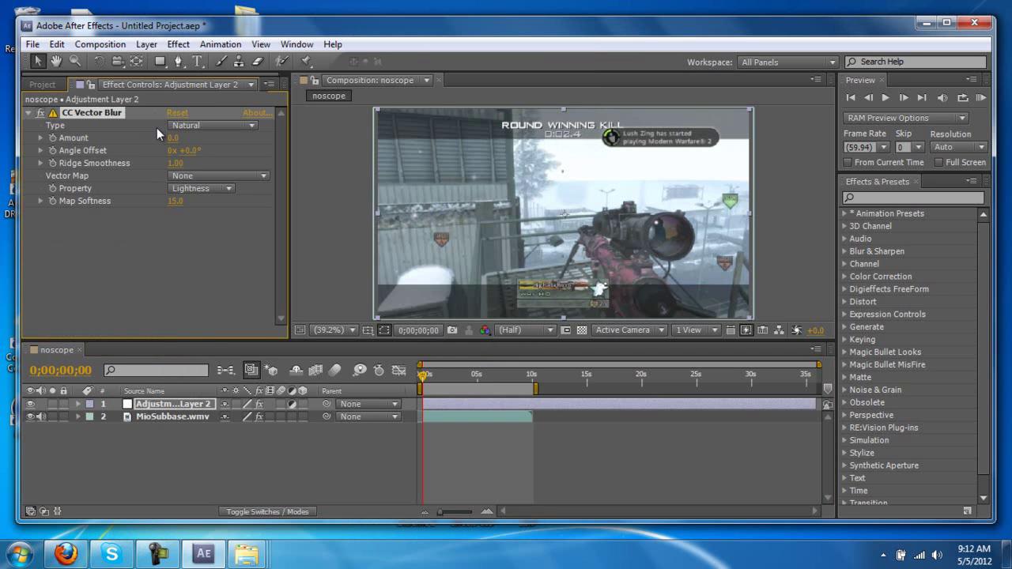
Step: Widen the Effect Controls panel slightly
left_click(291, 81)
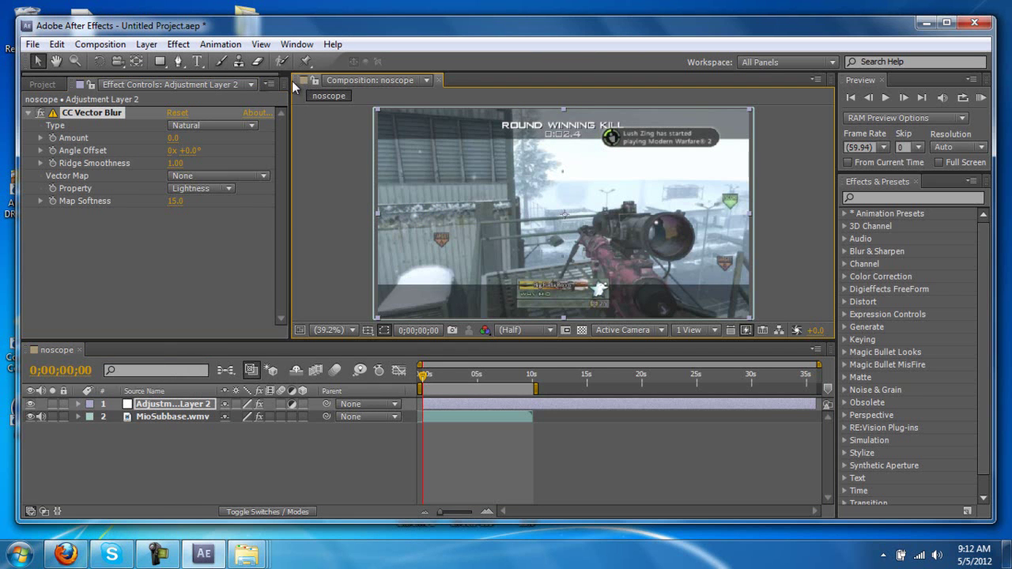
left_click_drag(288, 82, 310, 83)
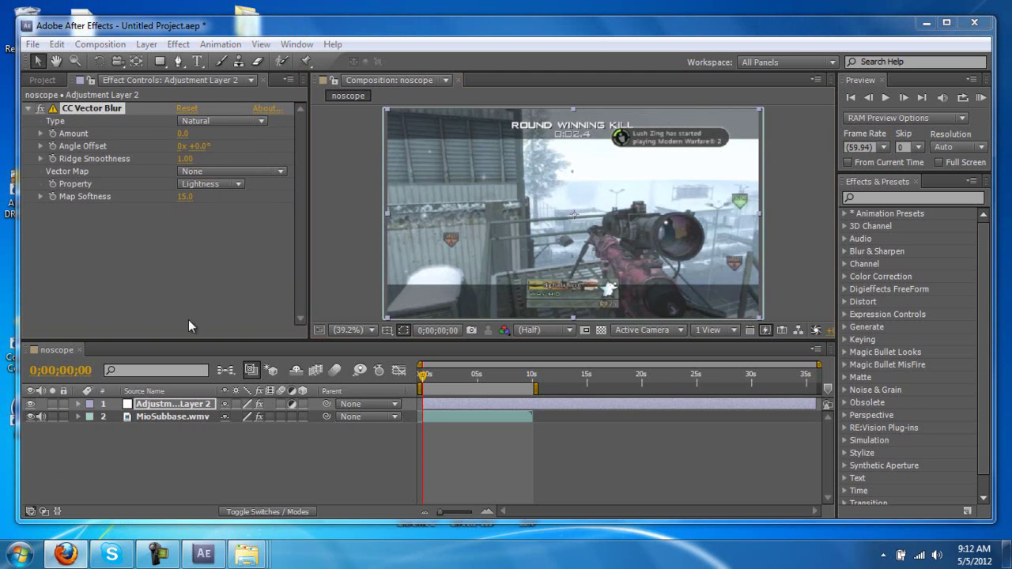
key("alt+Tab")
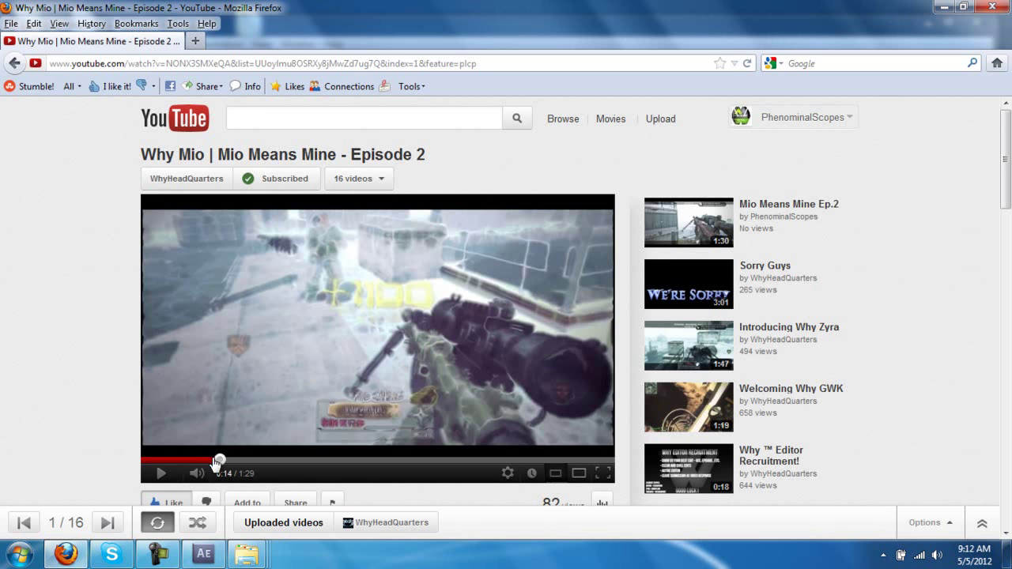
Step: Lower the reference video's volume, play it from about 0:07 and pause at 0:14
left_click(209, 461)
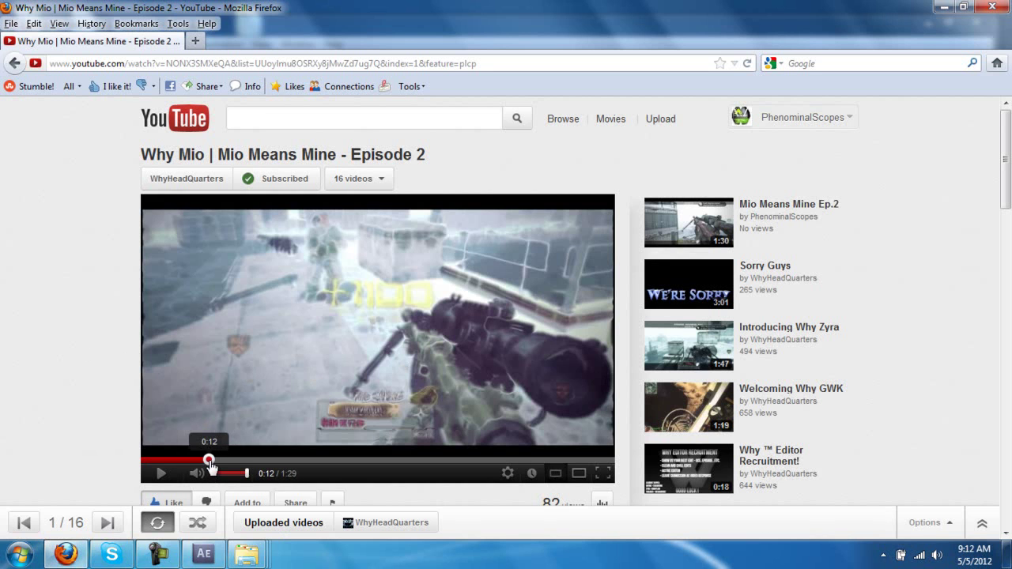
left_click(219, 473)
left_click_drag(219, 480, 216, 476)
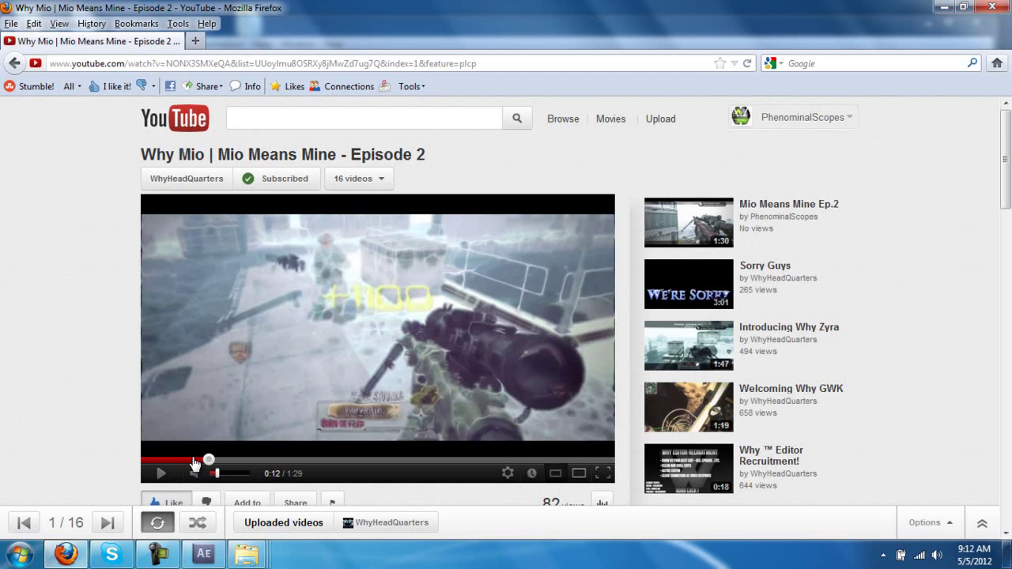
left_click(187, 461)
left_click(161, 473)
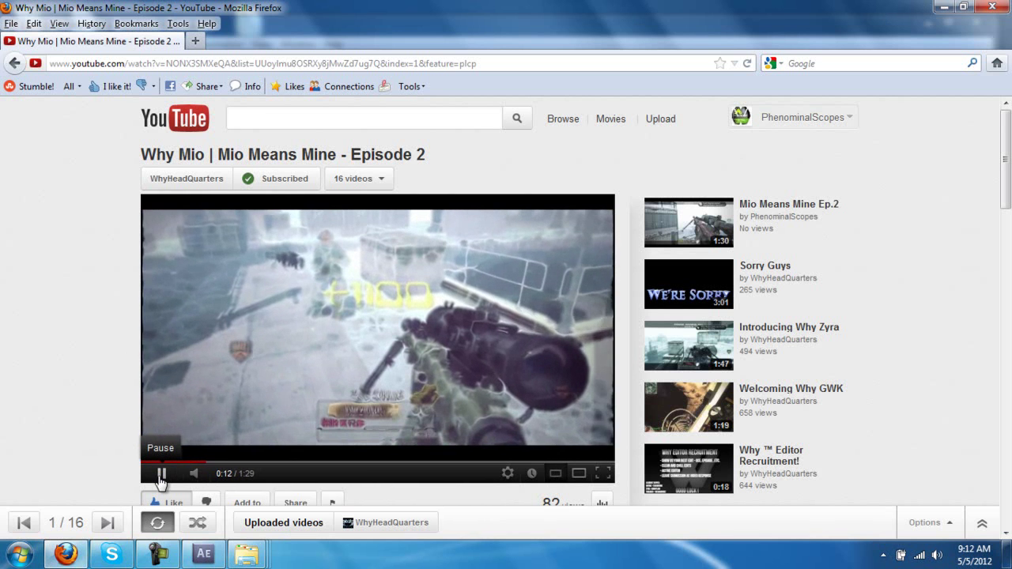
left_click(159, 478)
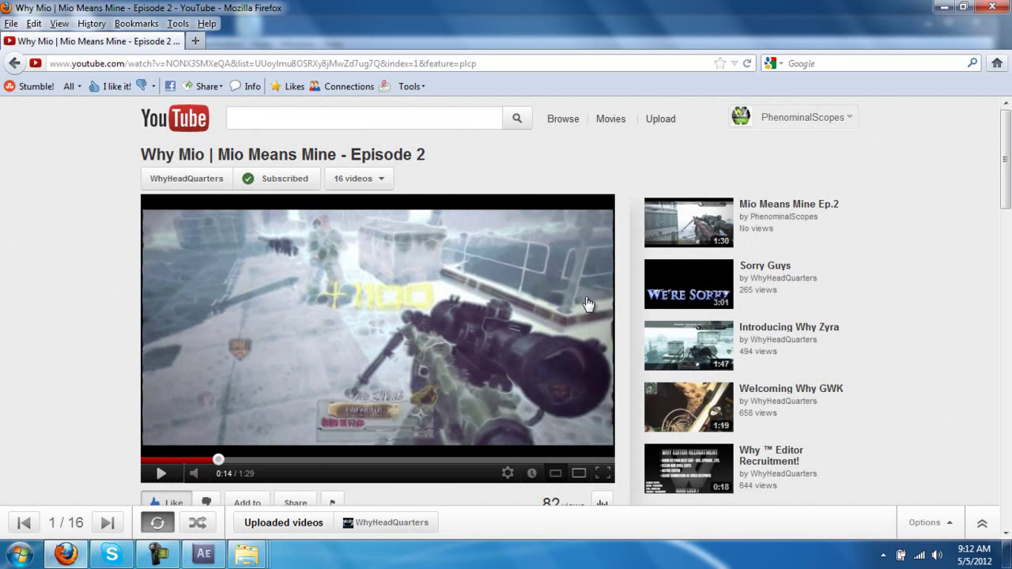
Step: Scroll through the YouTube comments, then minimize Firefox
scroll(587, 304, "down", 4)
scroll(923, 266, "up", 4)
scroll(247, 298, "down", 3)
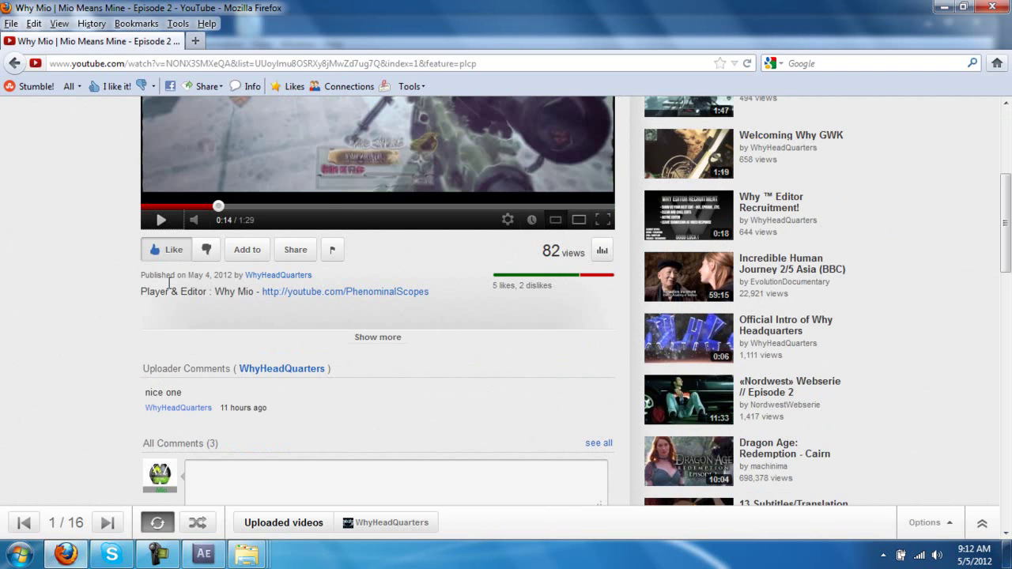
scroll(221, 288, "down", 3)
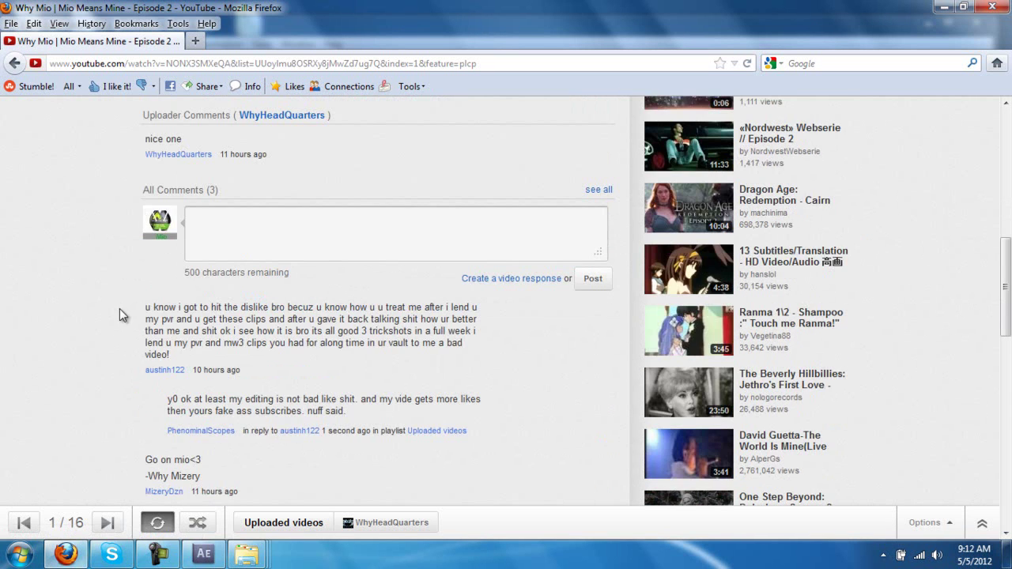
left_click(944, 8)
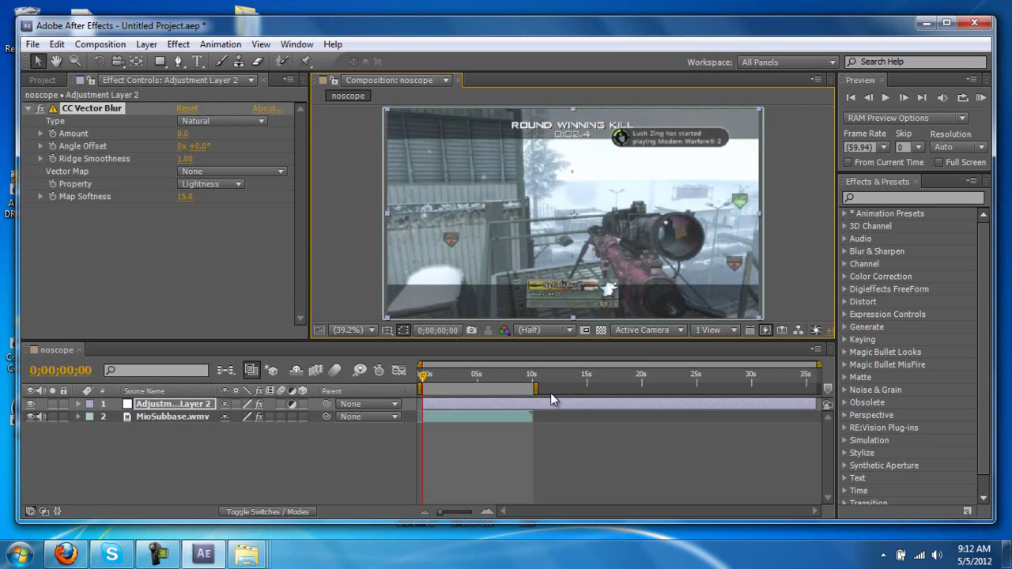
Step: Split the adjustment layer at 0;00;10;08 and delete the piece after the footage end
left_click(183, 406)
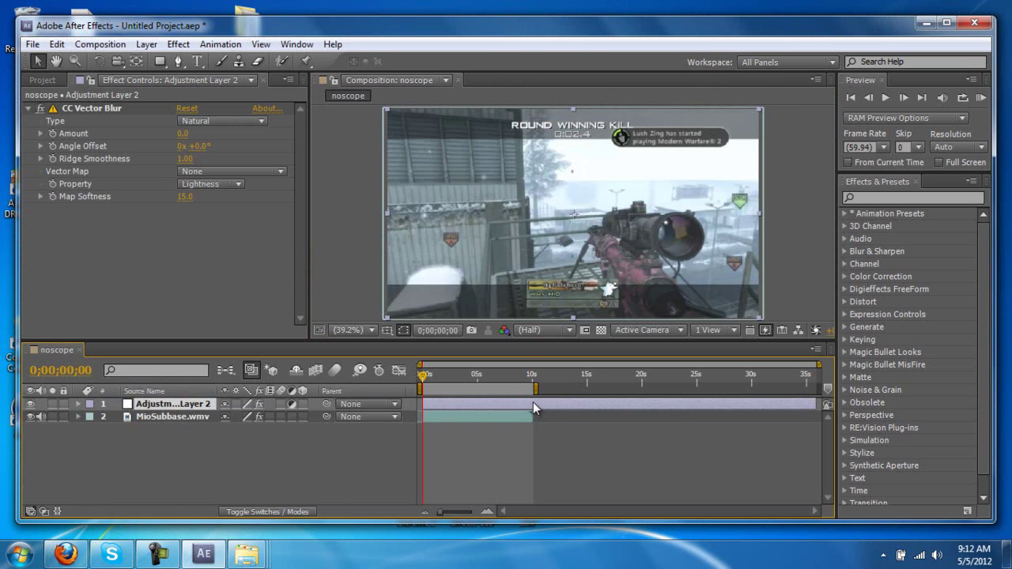
left_click(532, 376)
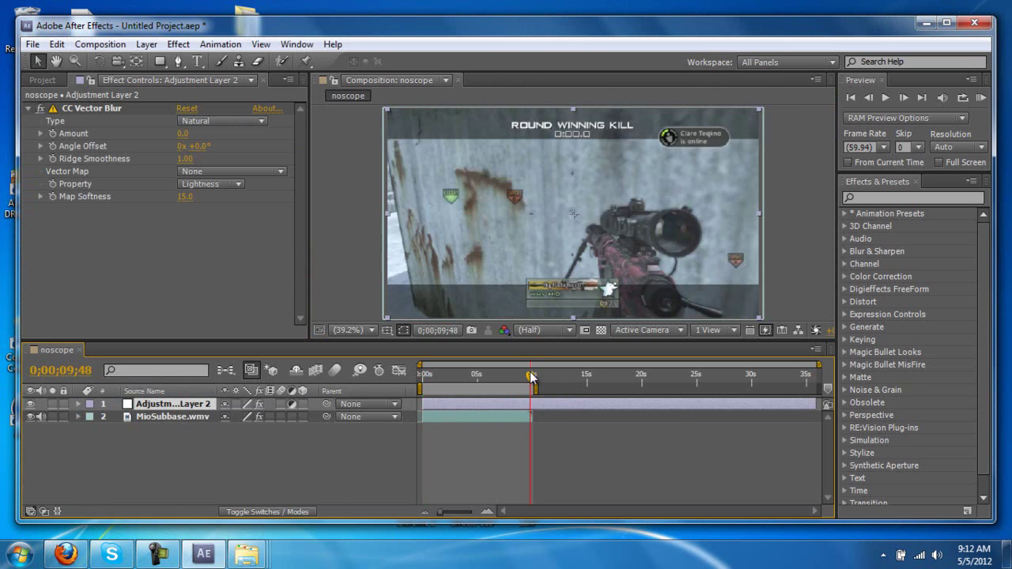
left_click_drag(532, 376, 535, 377)
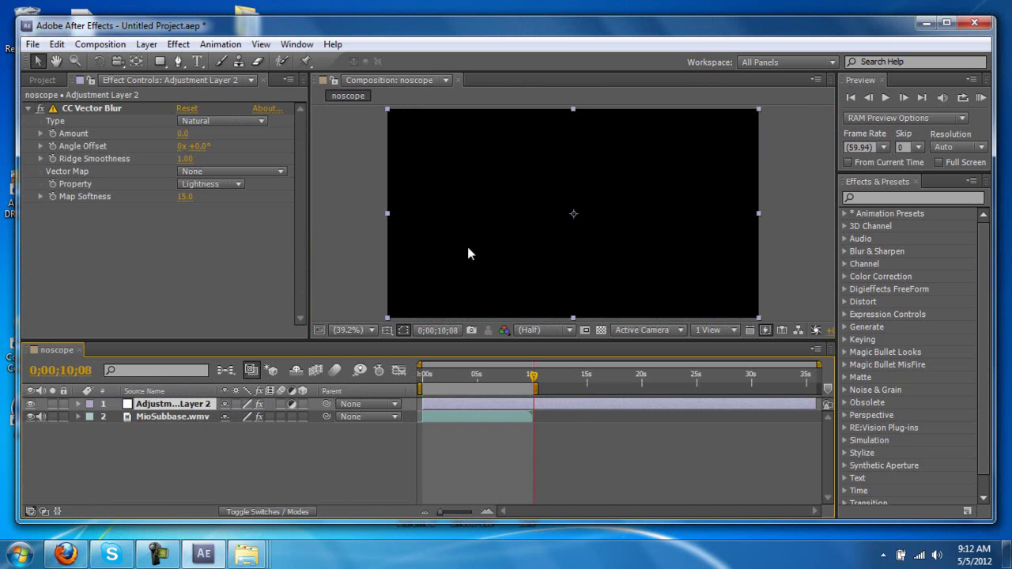
left_click(57, 44)
left_click(179, 220)
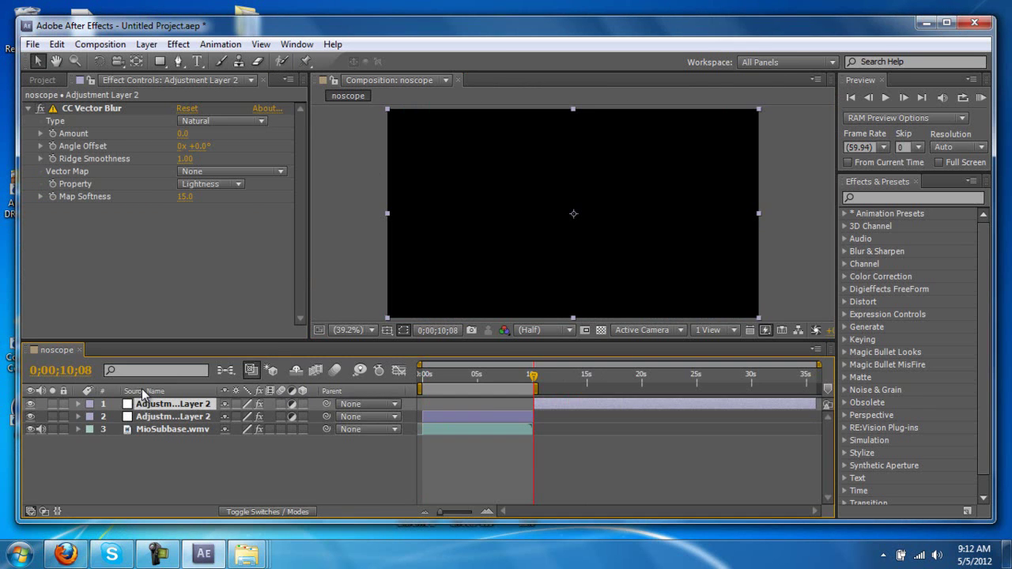
key("Delete")
Step: Reselect the adjustment layer and move the time to around 0;00;03;55
left_click(172, 416)
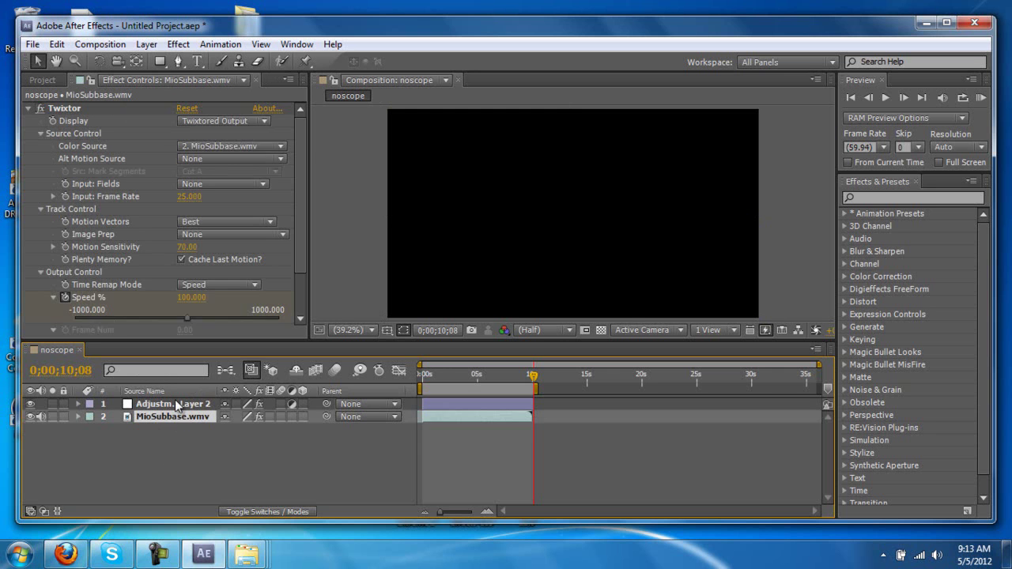
left_click(465, 403)
left_click(455, 372)
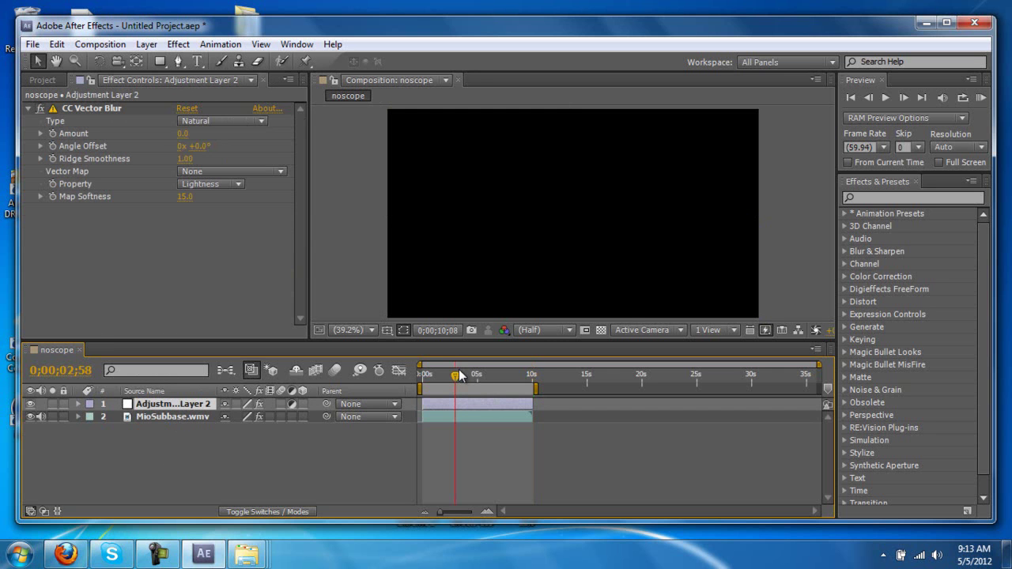
left_click_drag(455, 378, 467, 383)
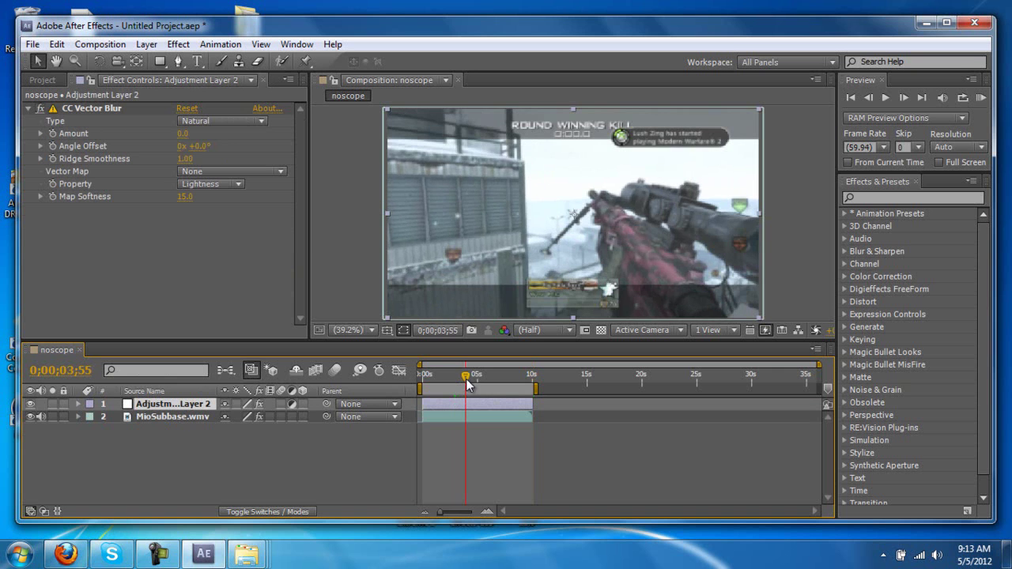
Step: Set a first CC Vector Blur Amount keyframe of 0.0 at 0;00;03;31
left_click_drag(466, 384, 463, 379)
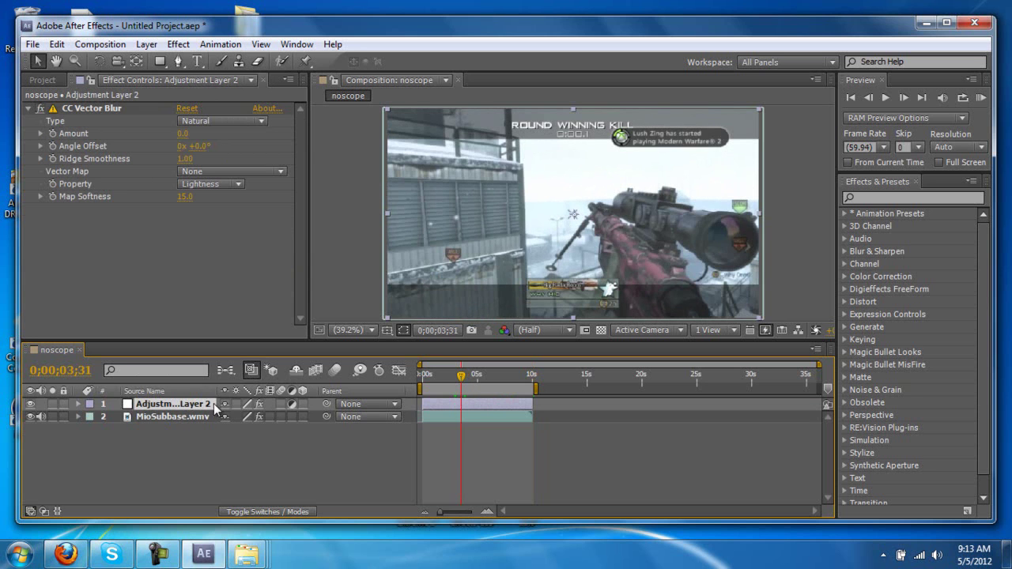
key("e")
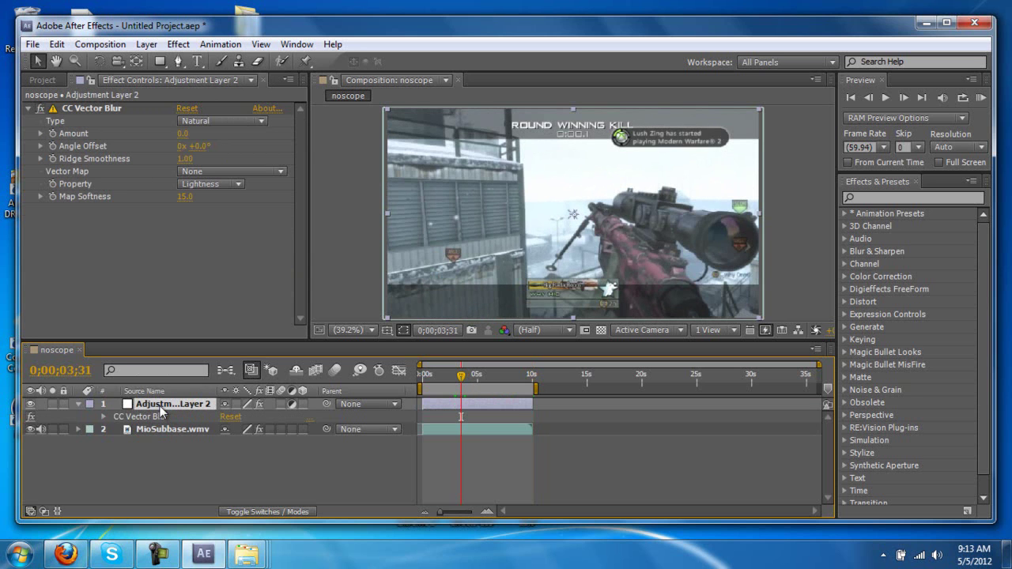
left_click(104, 411)
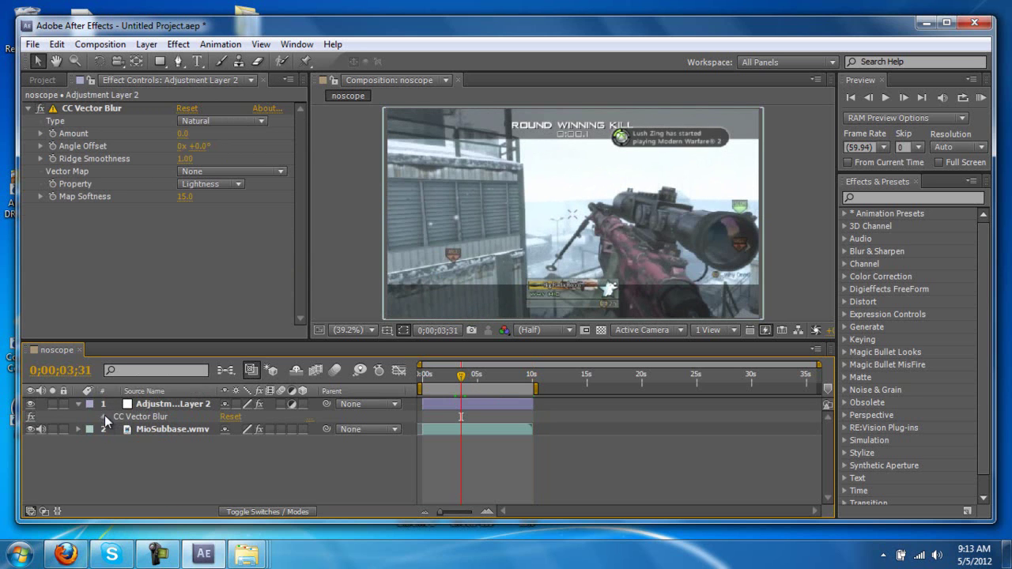
left_click(105, 415)
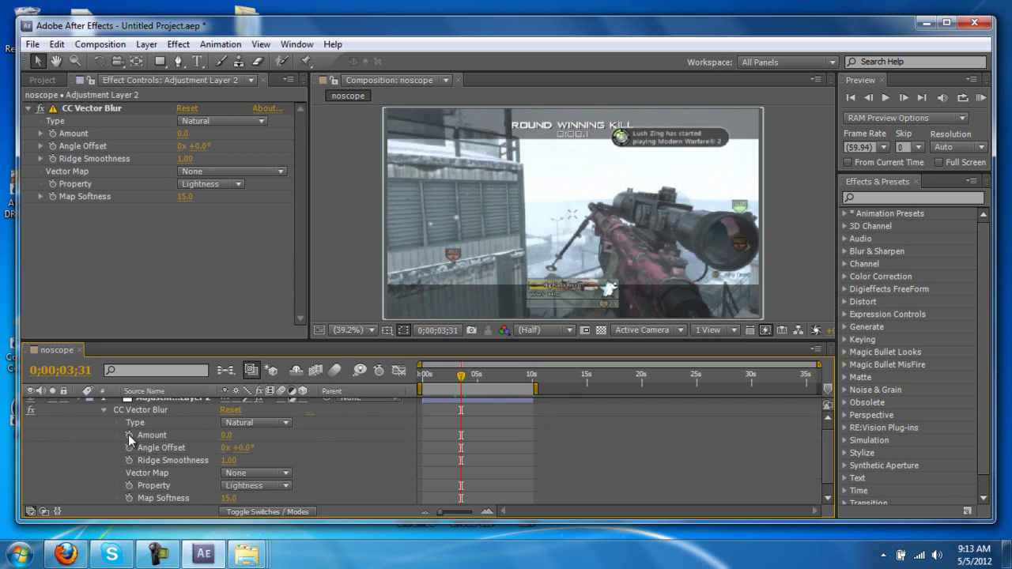
left_click(130, 434)
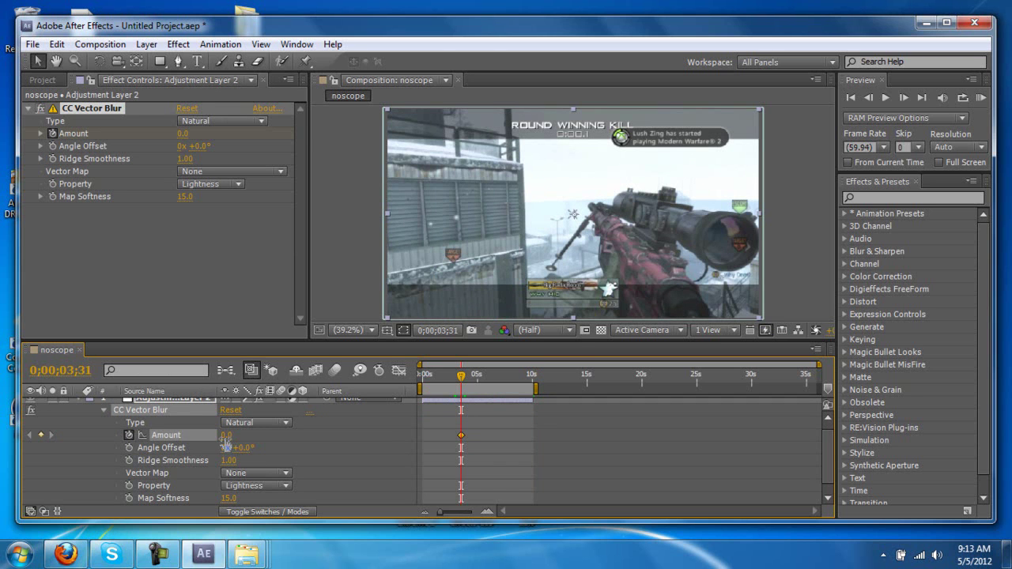
left_click_drag(463, 378, 468, 376)
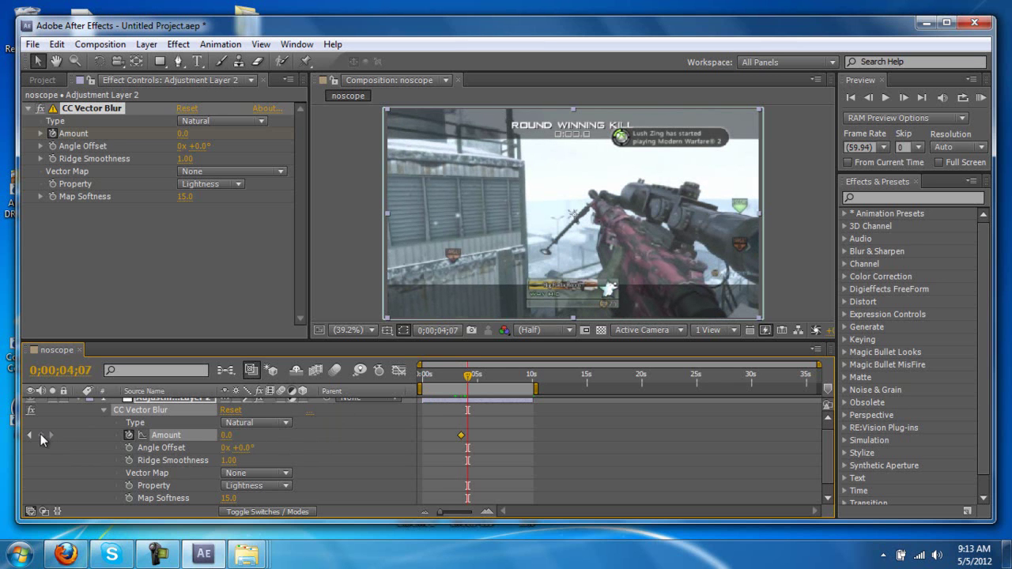
Step: Try Amount values of 16 and then 14 at 0;00;04;07
left_click(228, 435)
type("16")
key("Return")
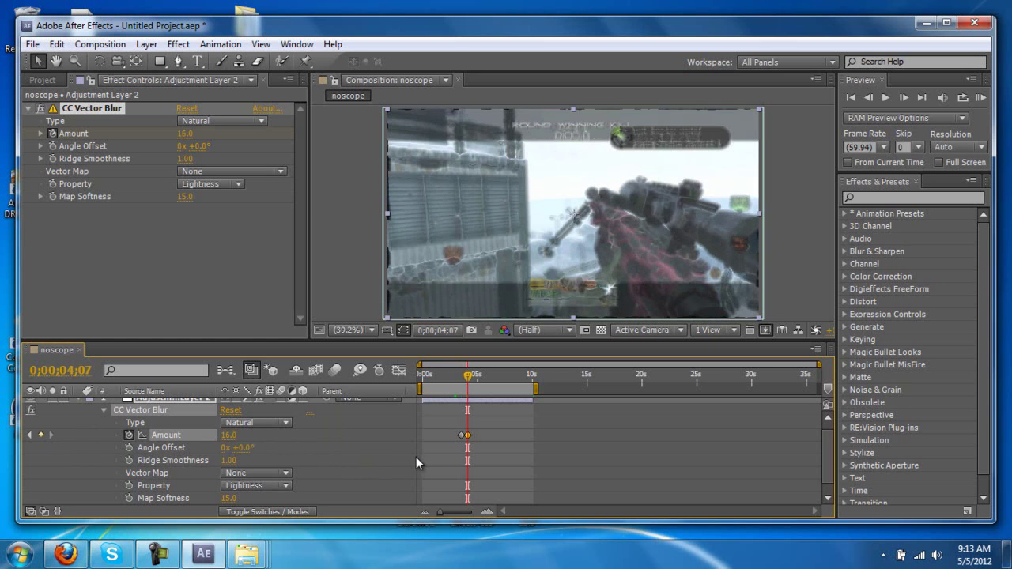
left_click(229, 435)
type("14")
key("Return")
Step: Settle the 0;00;04;07 Amount keyframe on 12.0 after trying 13
left_click(229, 435)
type("123")
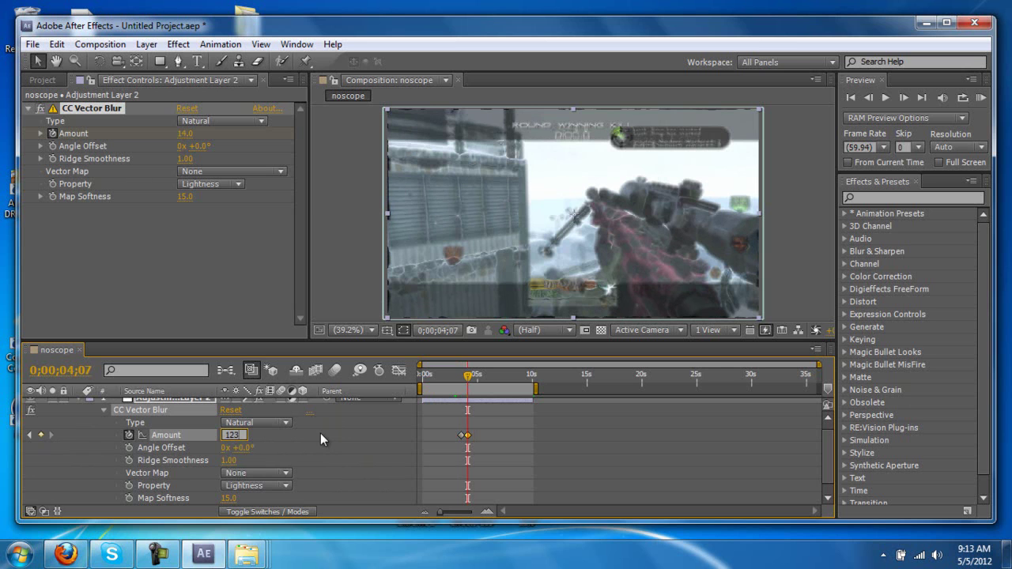
key("BackSpace")
key("BackSpace")
type("3")
key("Return")
left_click(229, 435)
type("12")
key("Return")
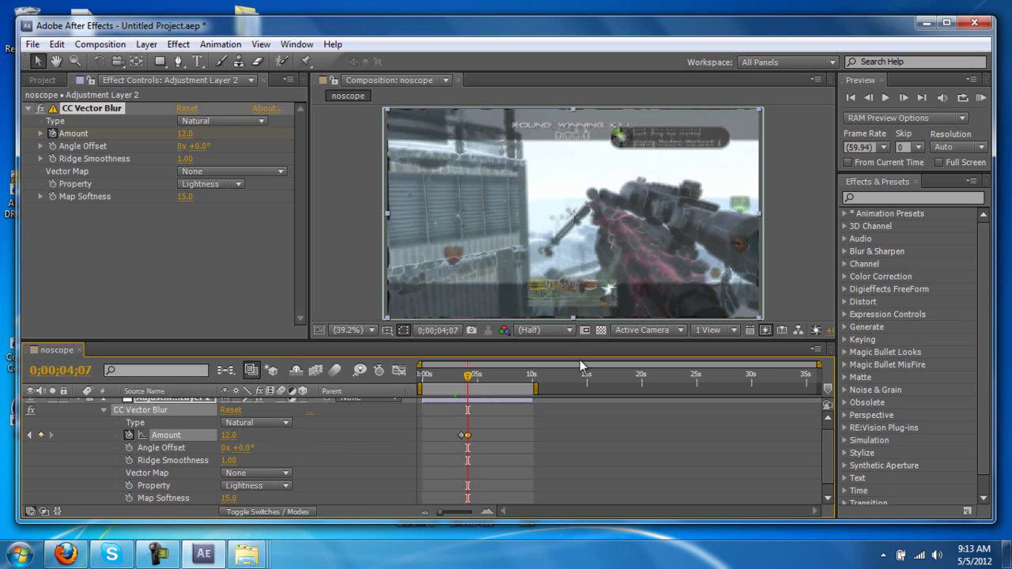
left_click(474, 376)
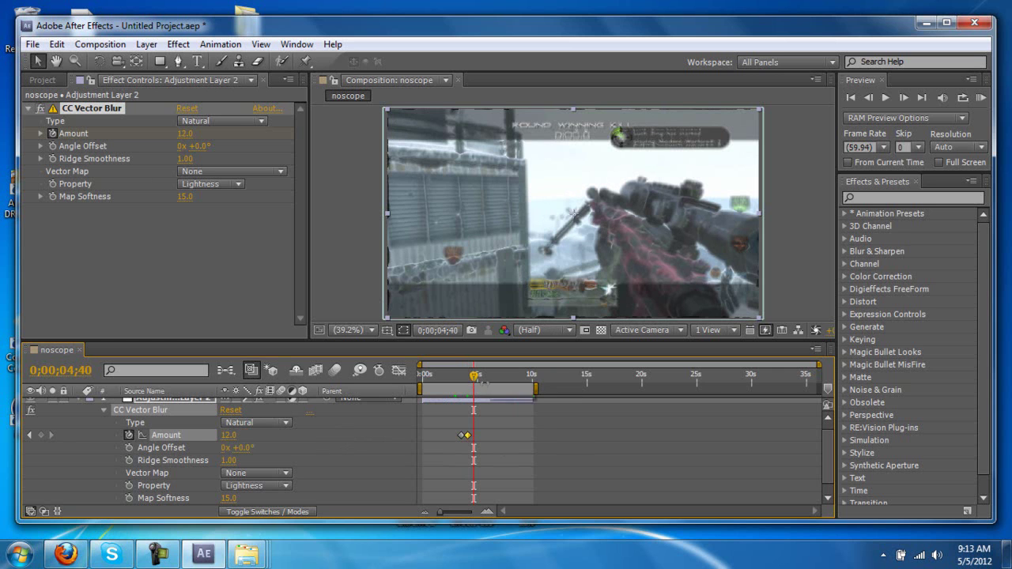
Step: Add an Amount keyframe of 14.0 at about 0;00;05;04
left_click_drag(476, 378, 478, 378)
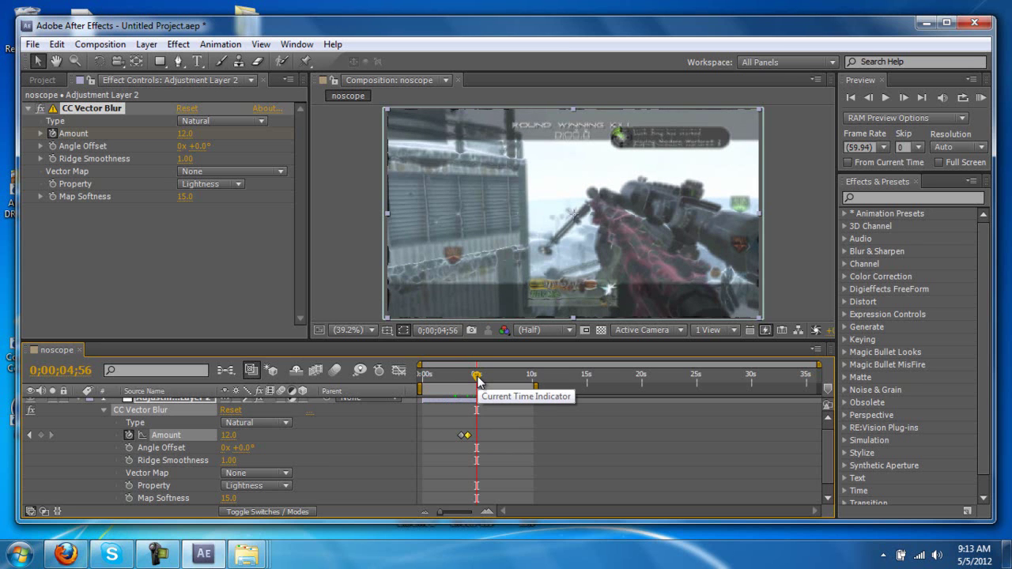
mouse_move(476, 380)
left_mouse_down()
mouse_move(506, 385)
mouse_move(476, 383)
left_mouse_up()
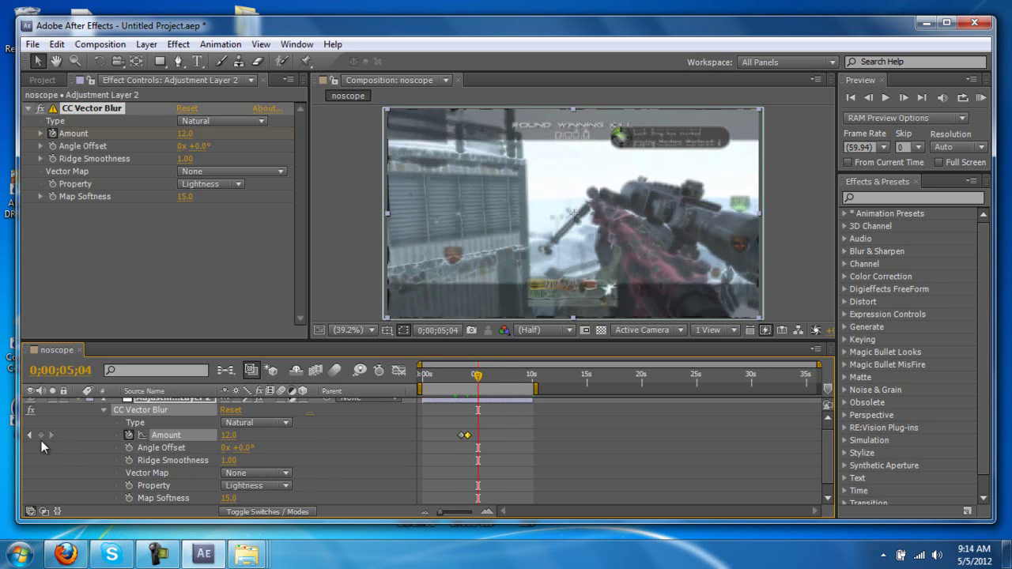
left_click(228, 434)
type("14")
key("Return")
Step: Add an Amount keyframe of 0 at 0;00;06;45 to end the blur
left_click_drag(477, 383, 496, 384)
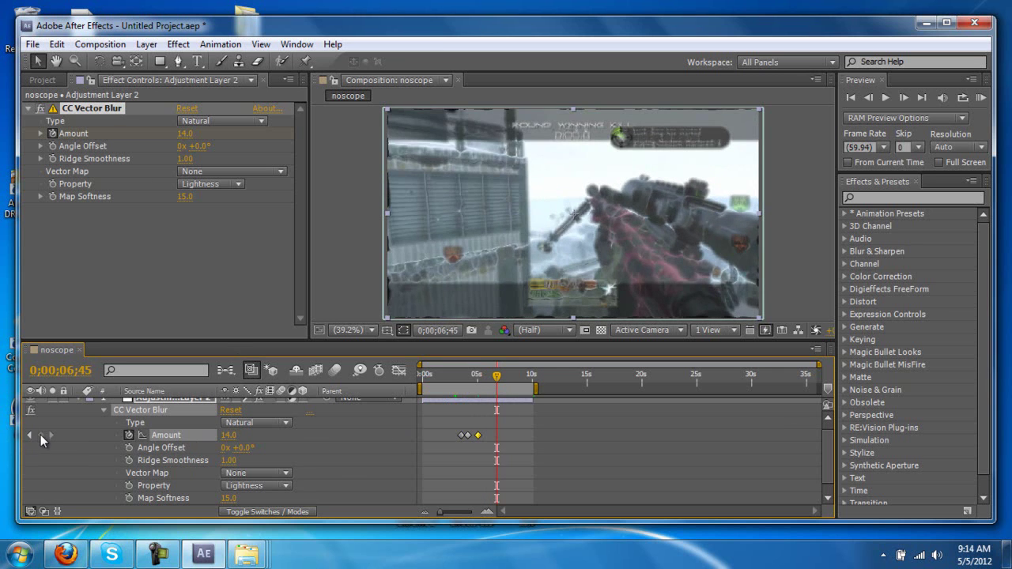
left_click(228, 436)
type("0")
key("Return")
Step: Add an Amount keyframe of 12.0 at 0;00;05;53
left_click_drag(485, 377, 488, 377)
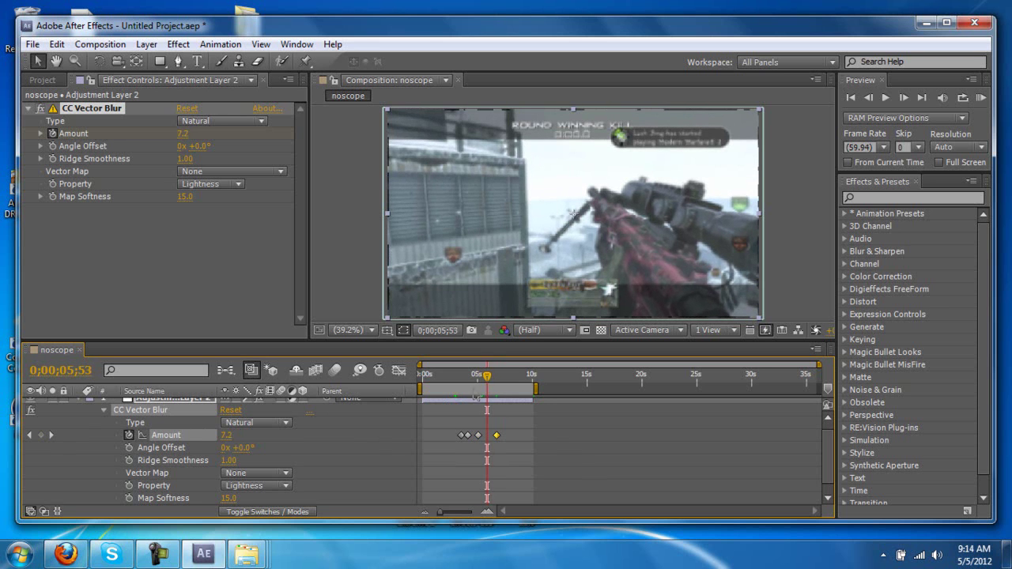
left_click(40, 434)
left_click(234, 434)
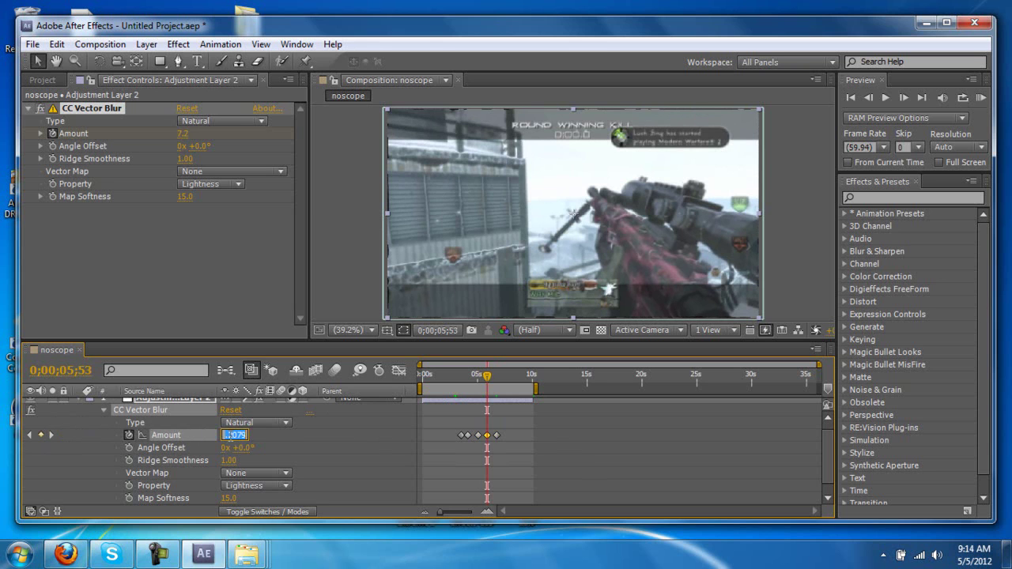
type("12")
key("Return")
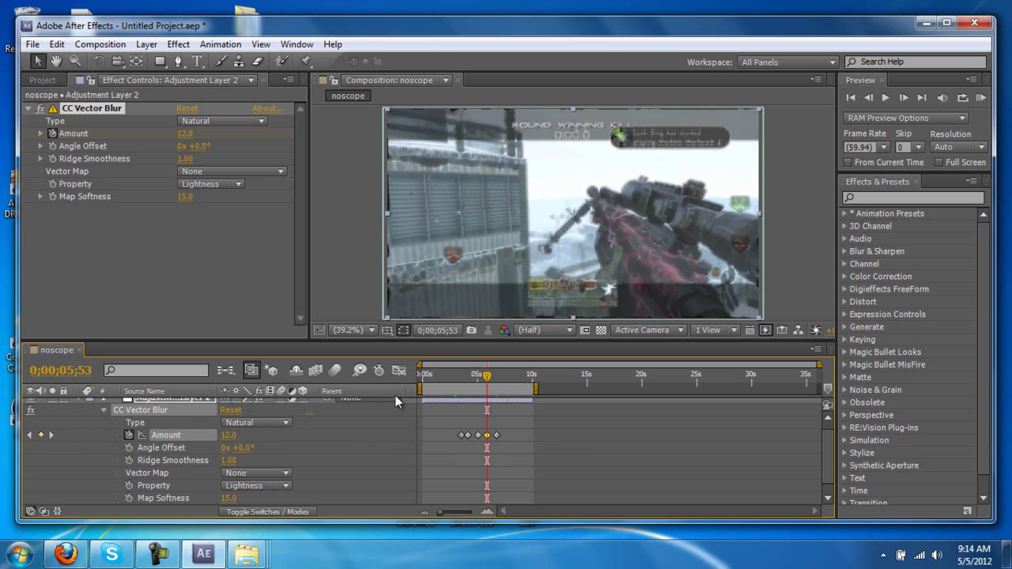
scroll(89, 407, "up", 1)
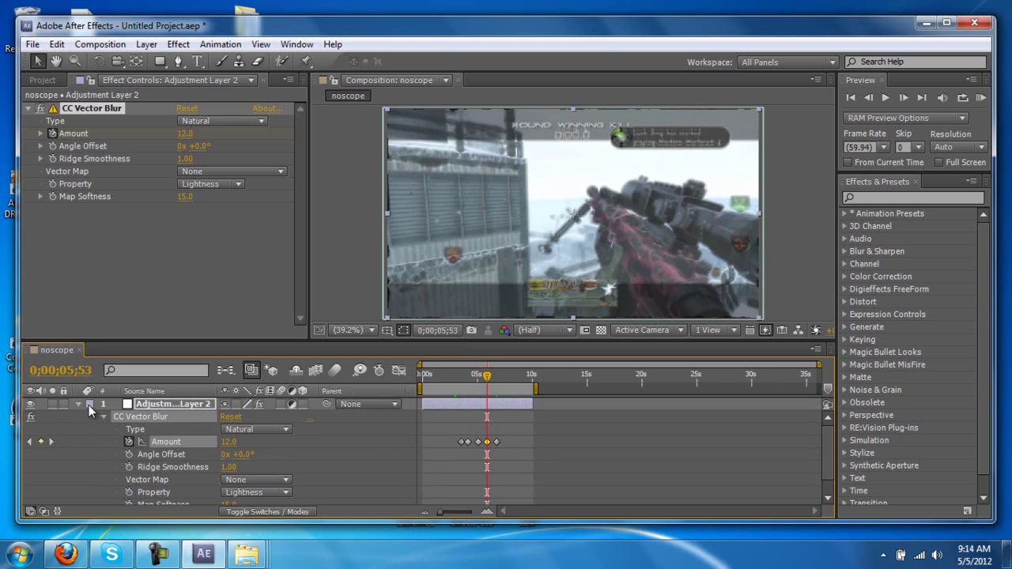
Step: Trim the work area to about 2–4.5 seconds and start a RAM preview of the blur pulse
left_click(81, 404)
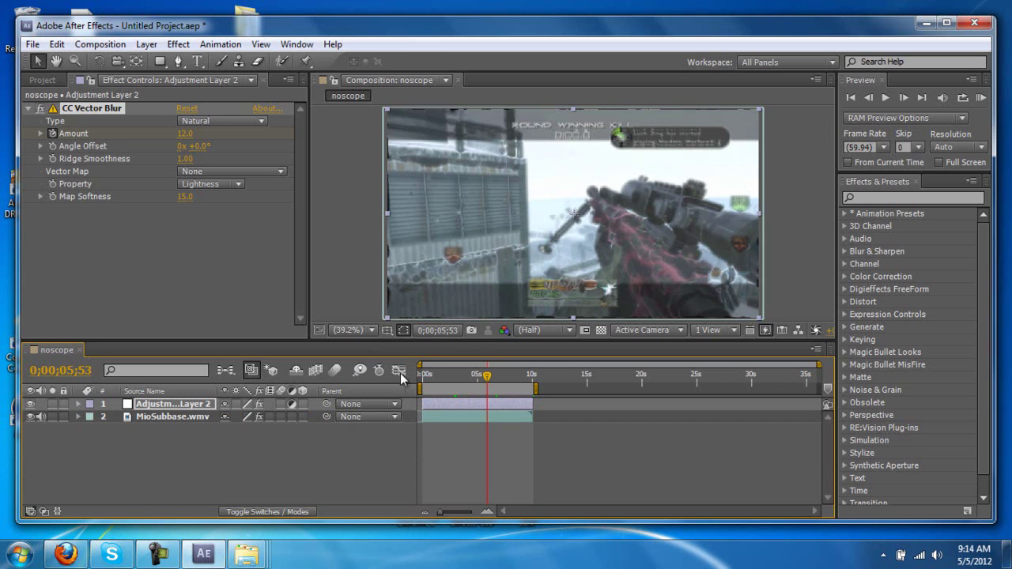
left_click_drag(420, 388, 447, 388)
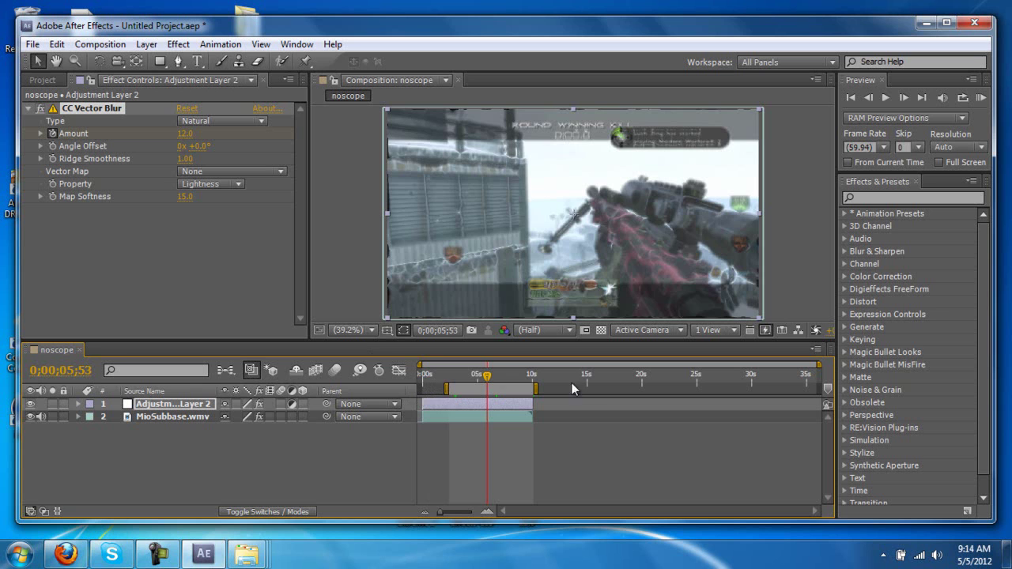
left_click(537, 377)
left_click_drag(535, 388, 510, 388)
left_click(458, 374)
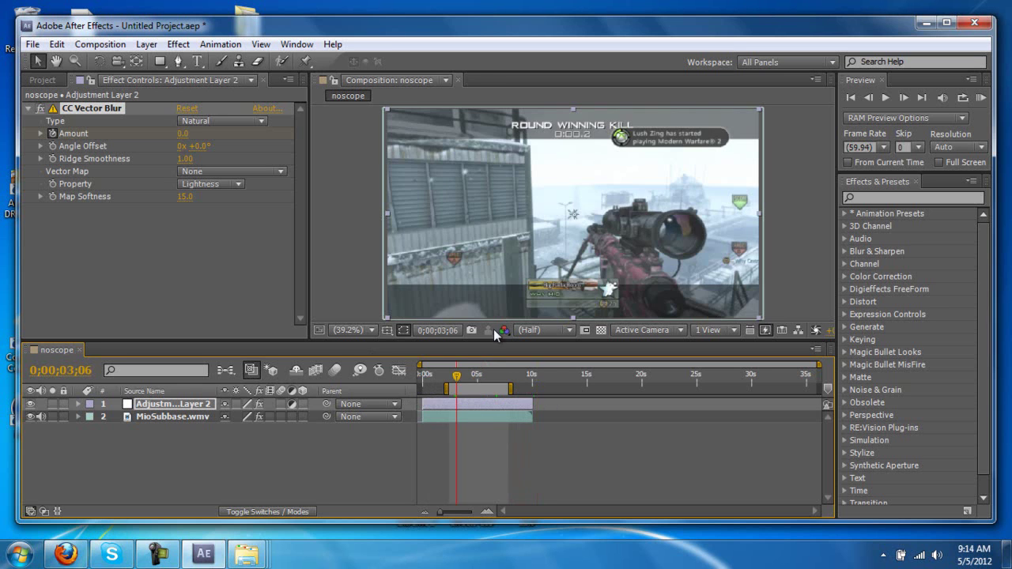
left_click(980, 98)
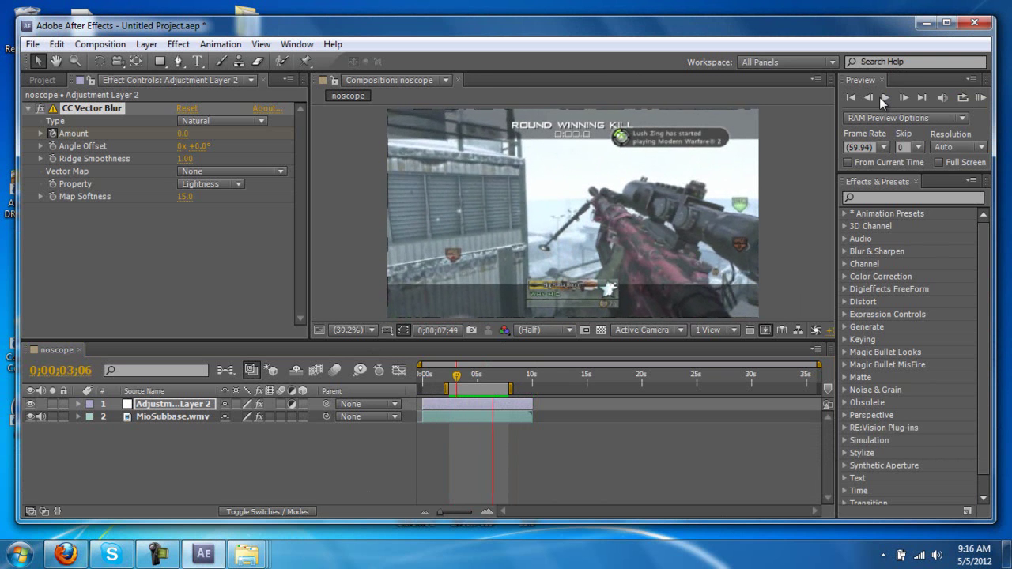
Step: Stop the preview, reset the work area to 0–10 seconds, and close Effect Controls
left_click(888, 95)
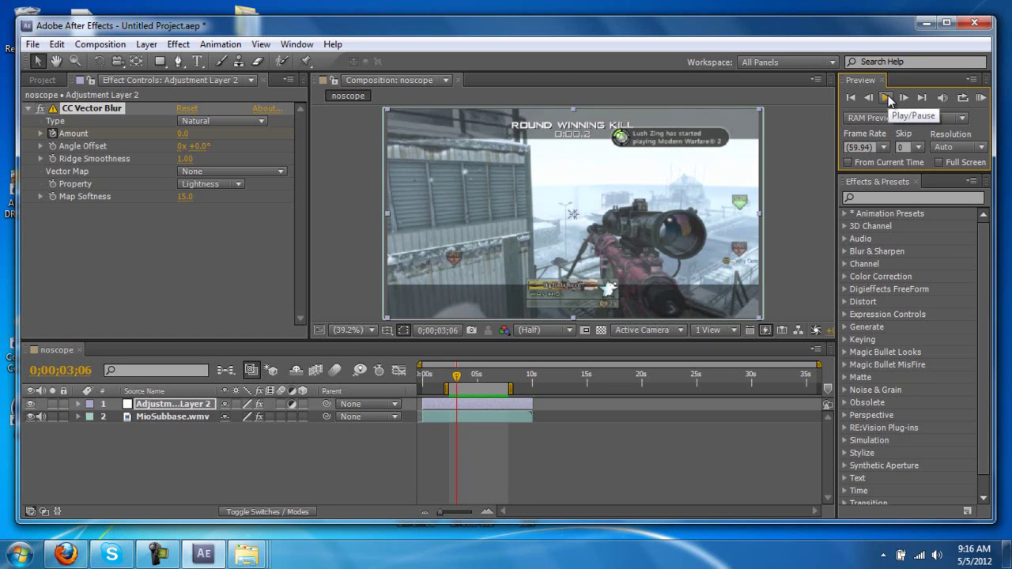
left_click_drag(445, 388, 419, 388)
left_click_drag(512, 390, 537, 389)
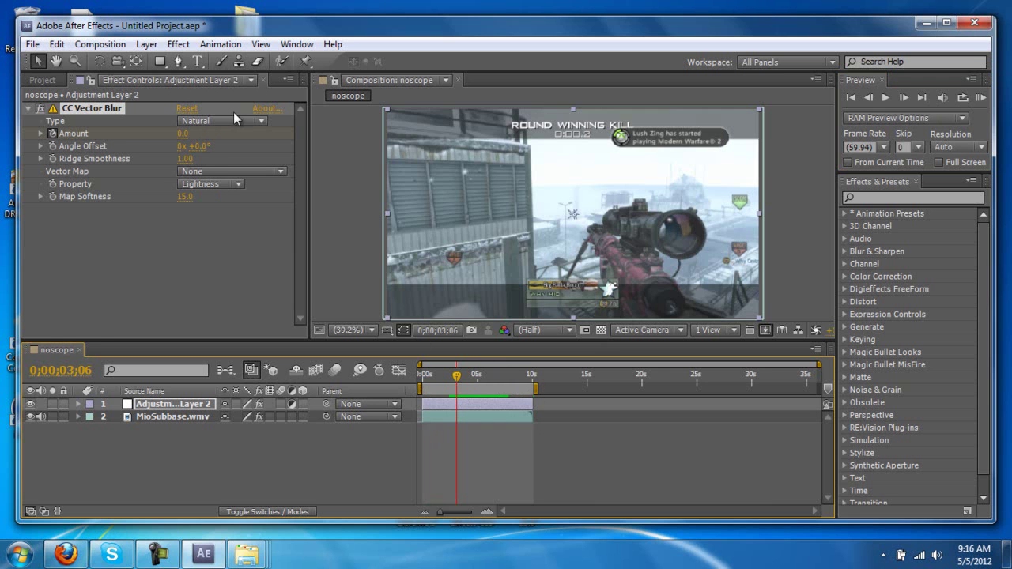
left_click(263, 80)
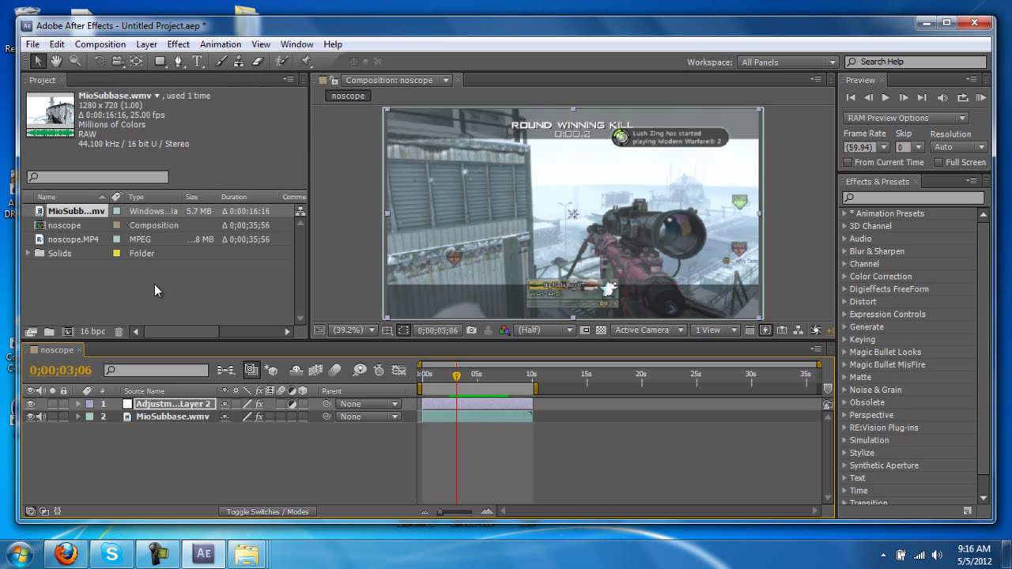
left_click_drag(183, 338, 153, 335)
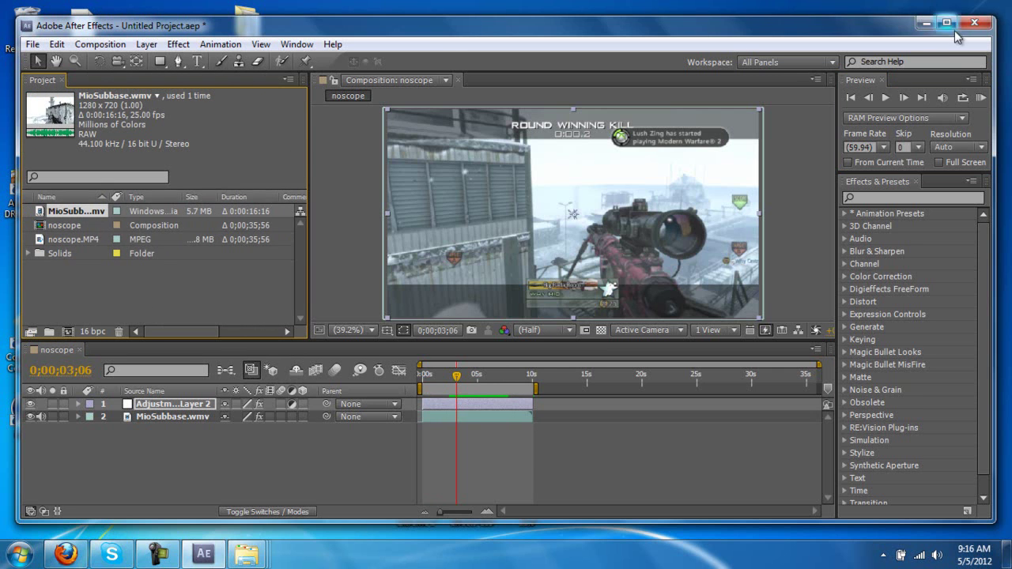
Step: Minimize After Effects and restore the Camtasia recorder's panel
left_click(925, 23)
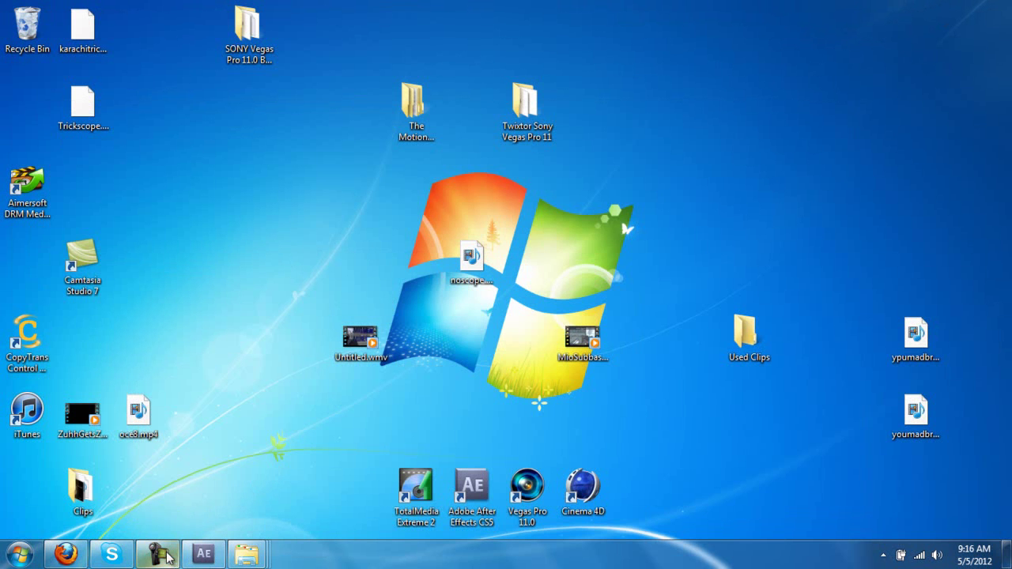
left_click(166, 556)
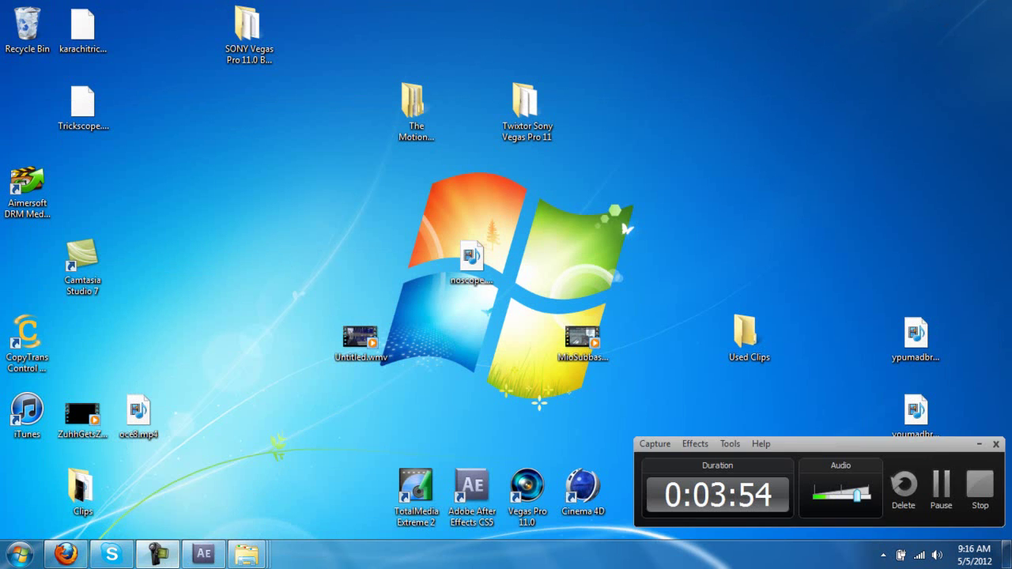